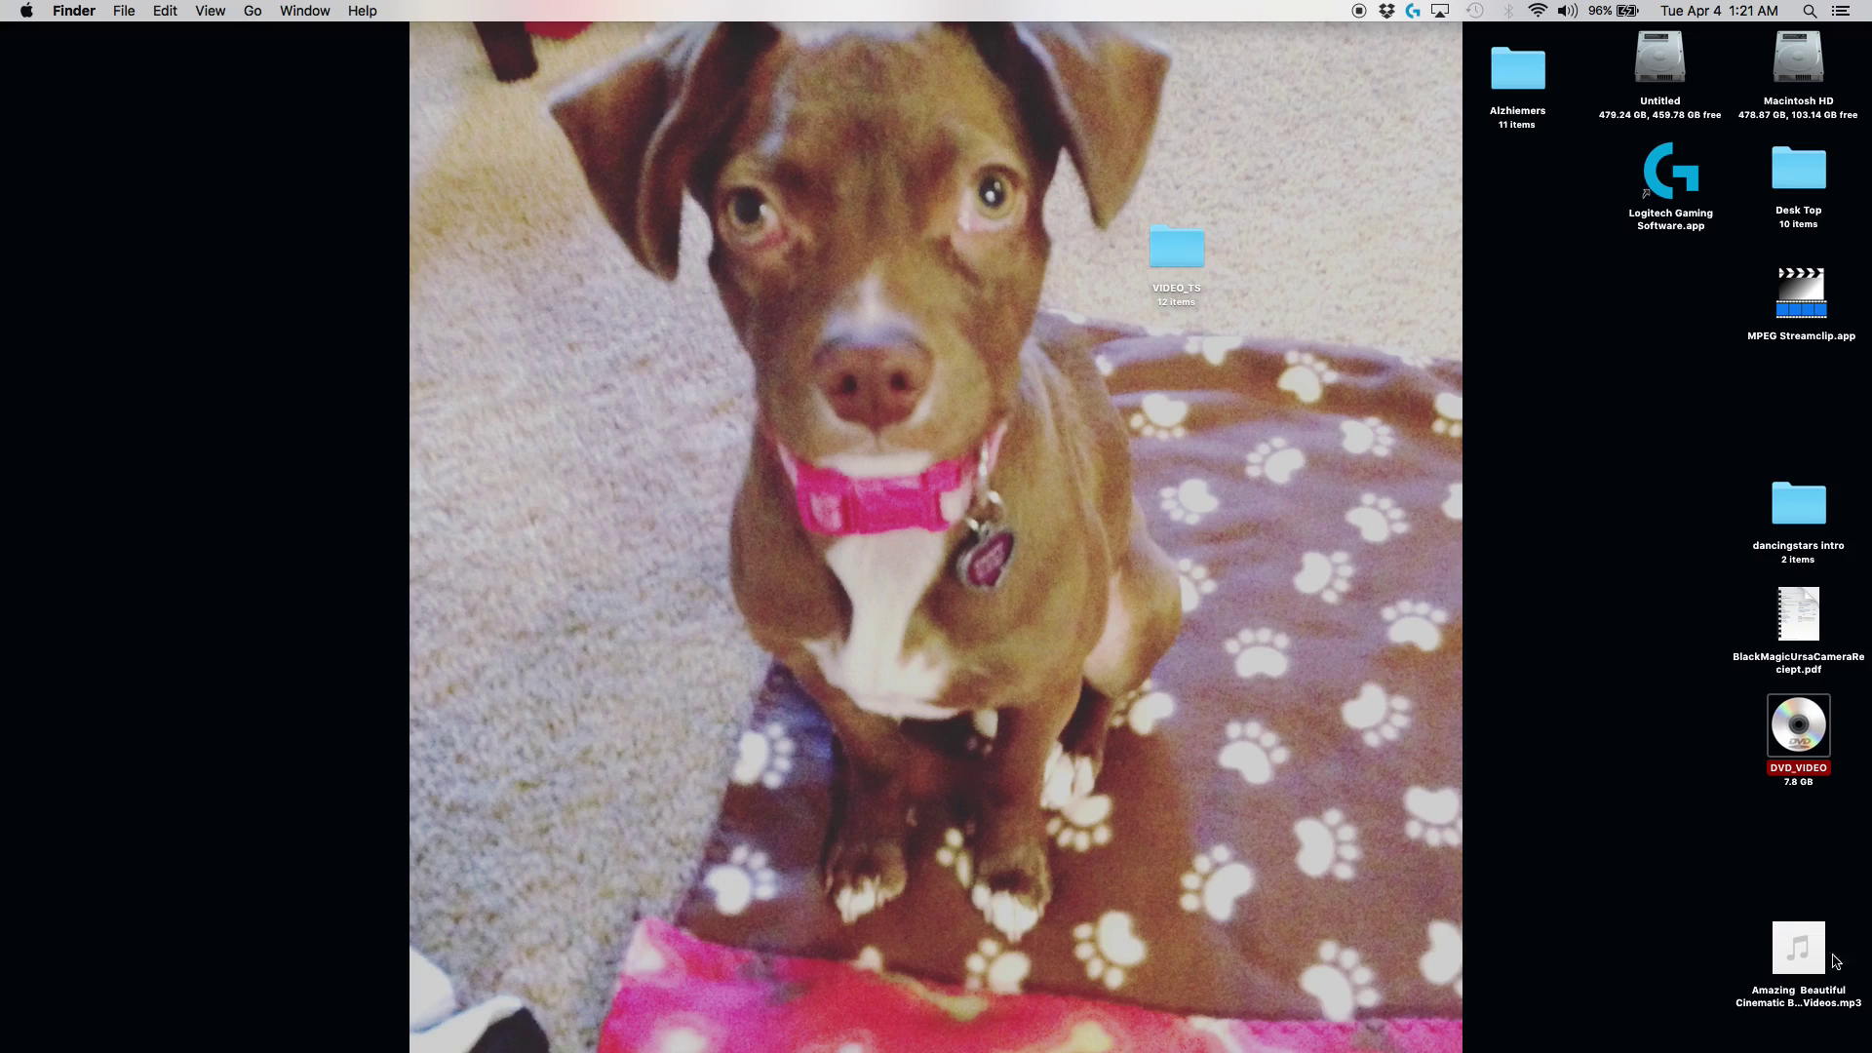
Step: Review the DVD_VIDEO disc's VIDEO_TS contents, close its window, and open the disc's context menu
double_click(1798, 729)
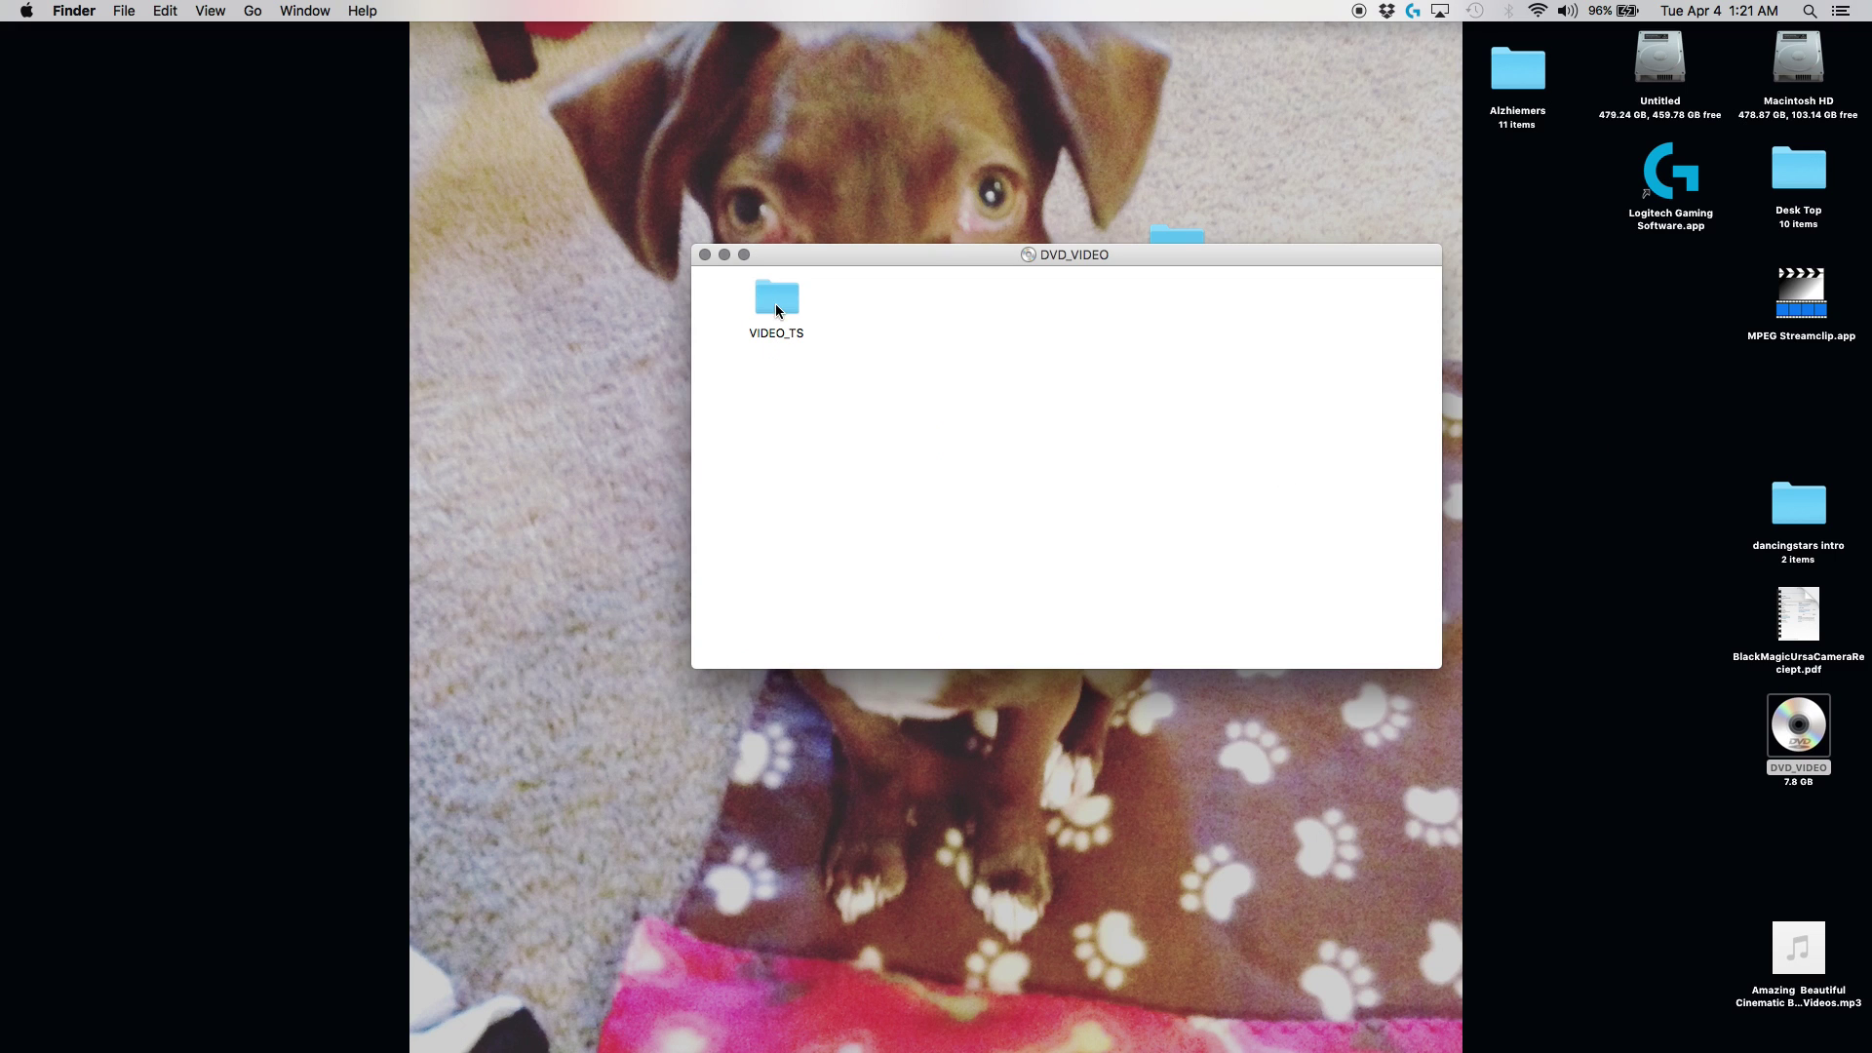
drag(988, 255, 994, 382)
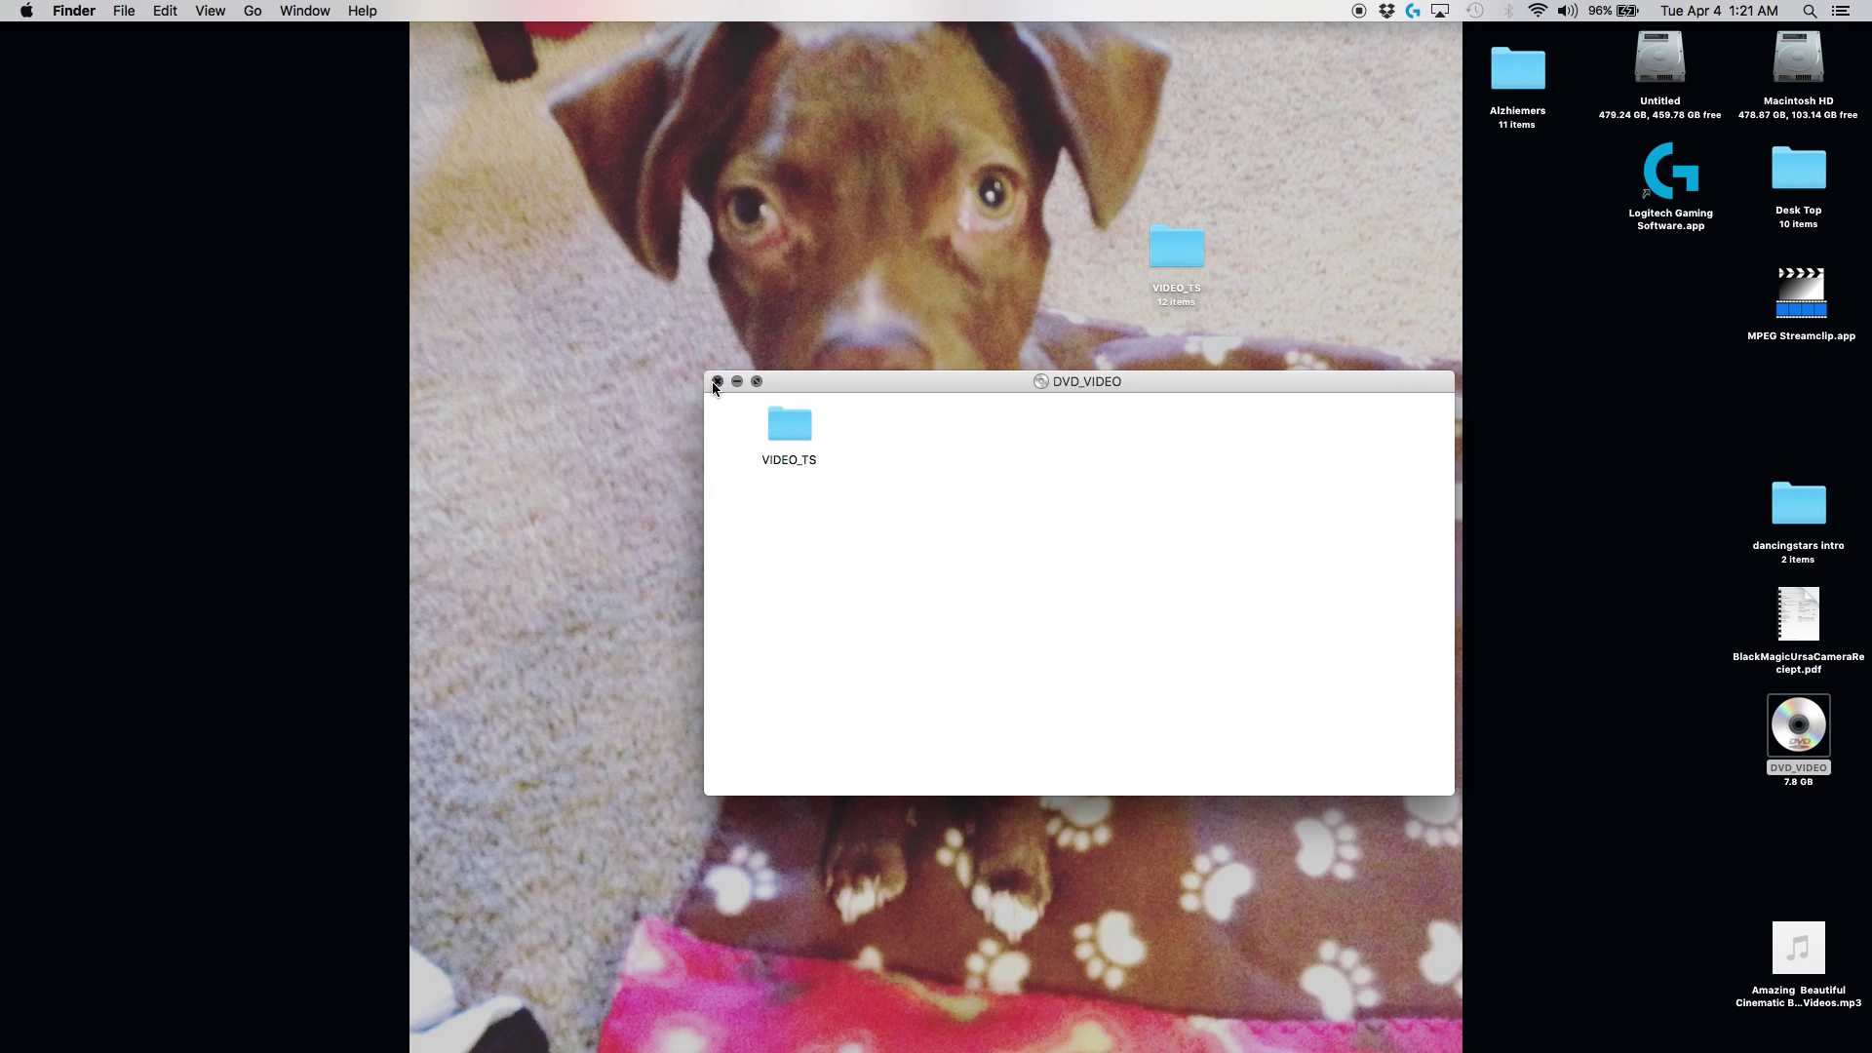
click(715, 383)
right_click(1798, 724)
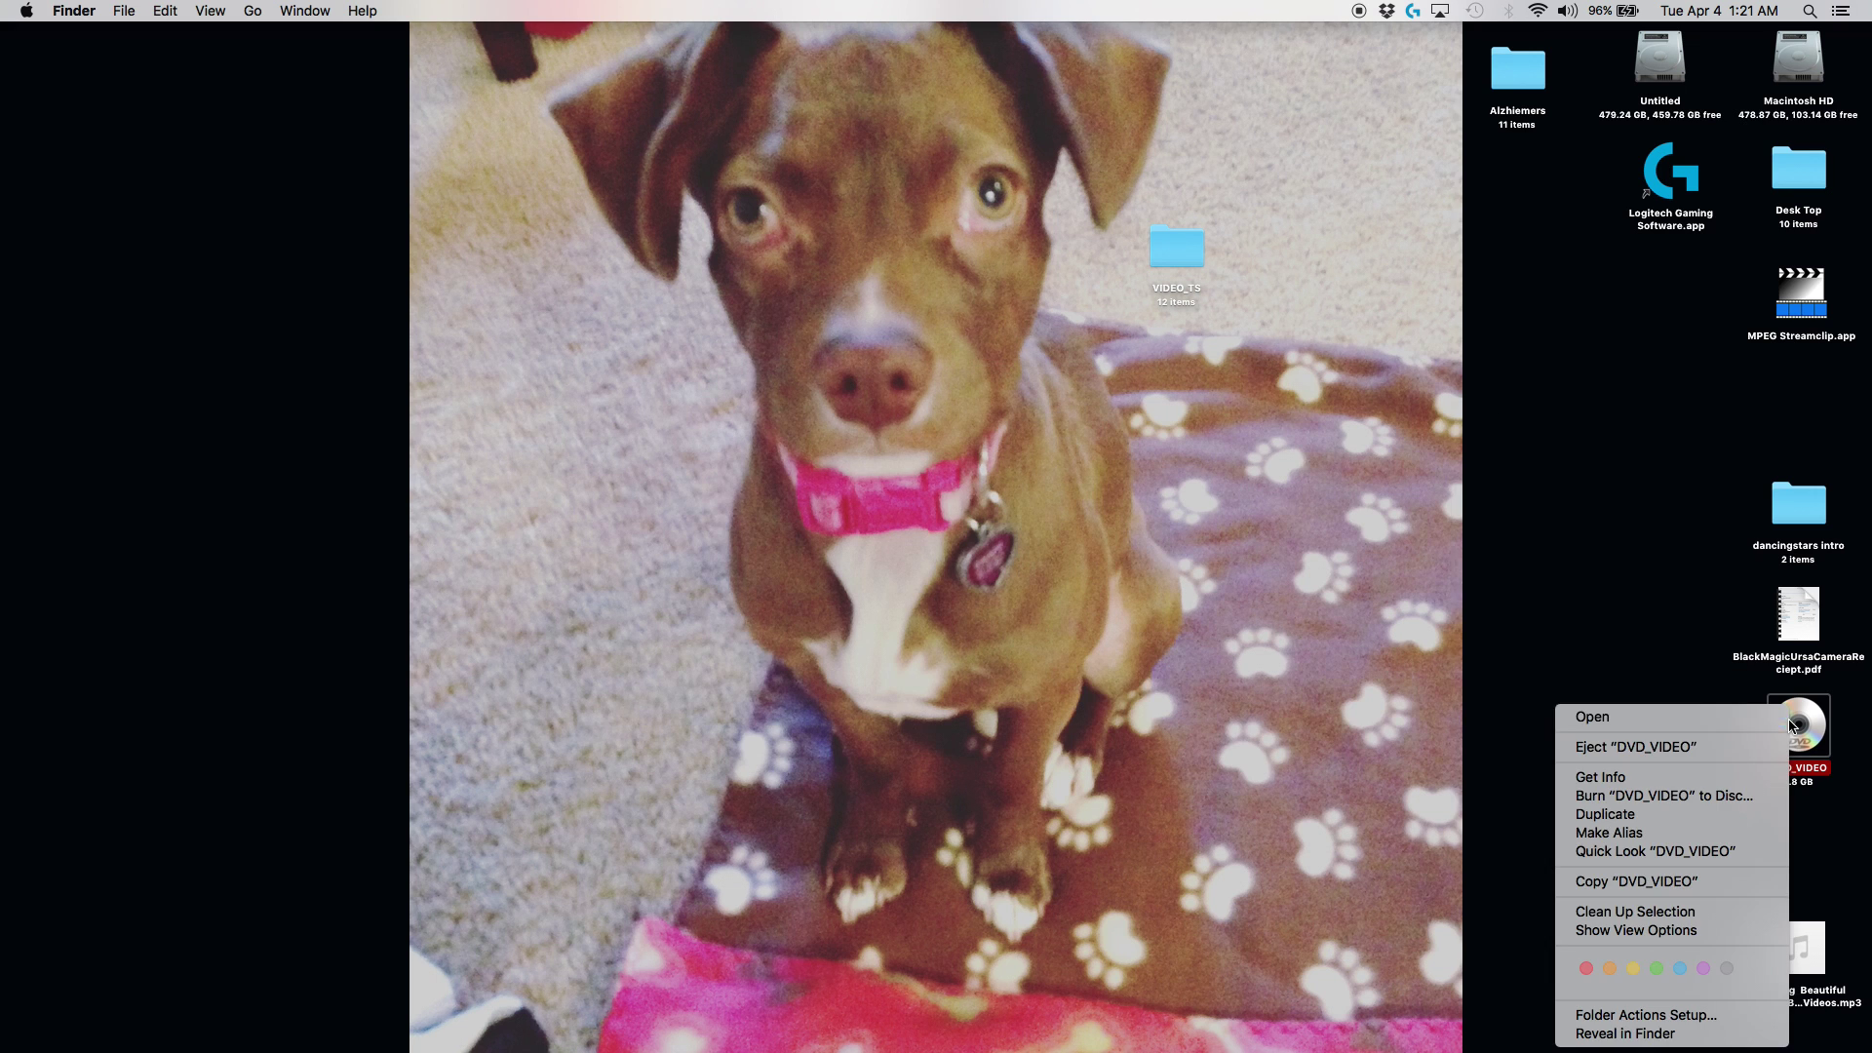
Step: Eject DVD_VIDEO and select the blank Untitled DVD.fpbf disc that appears
click(1712, 751)
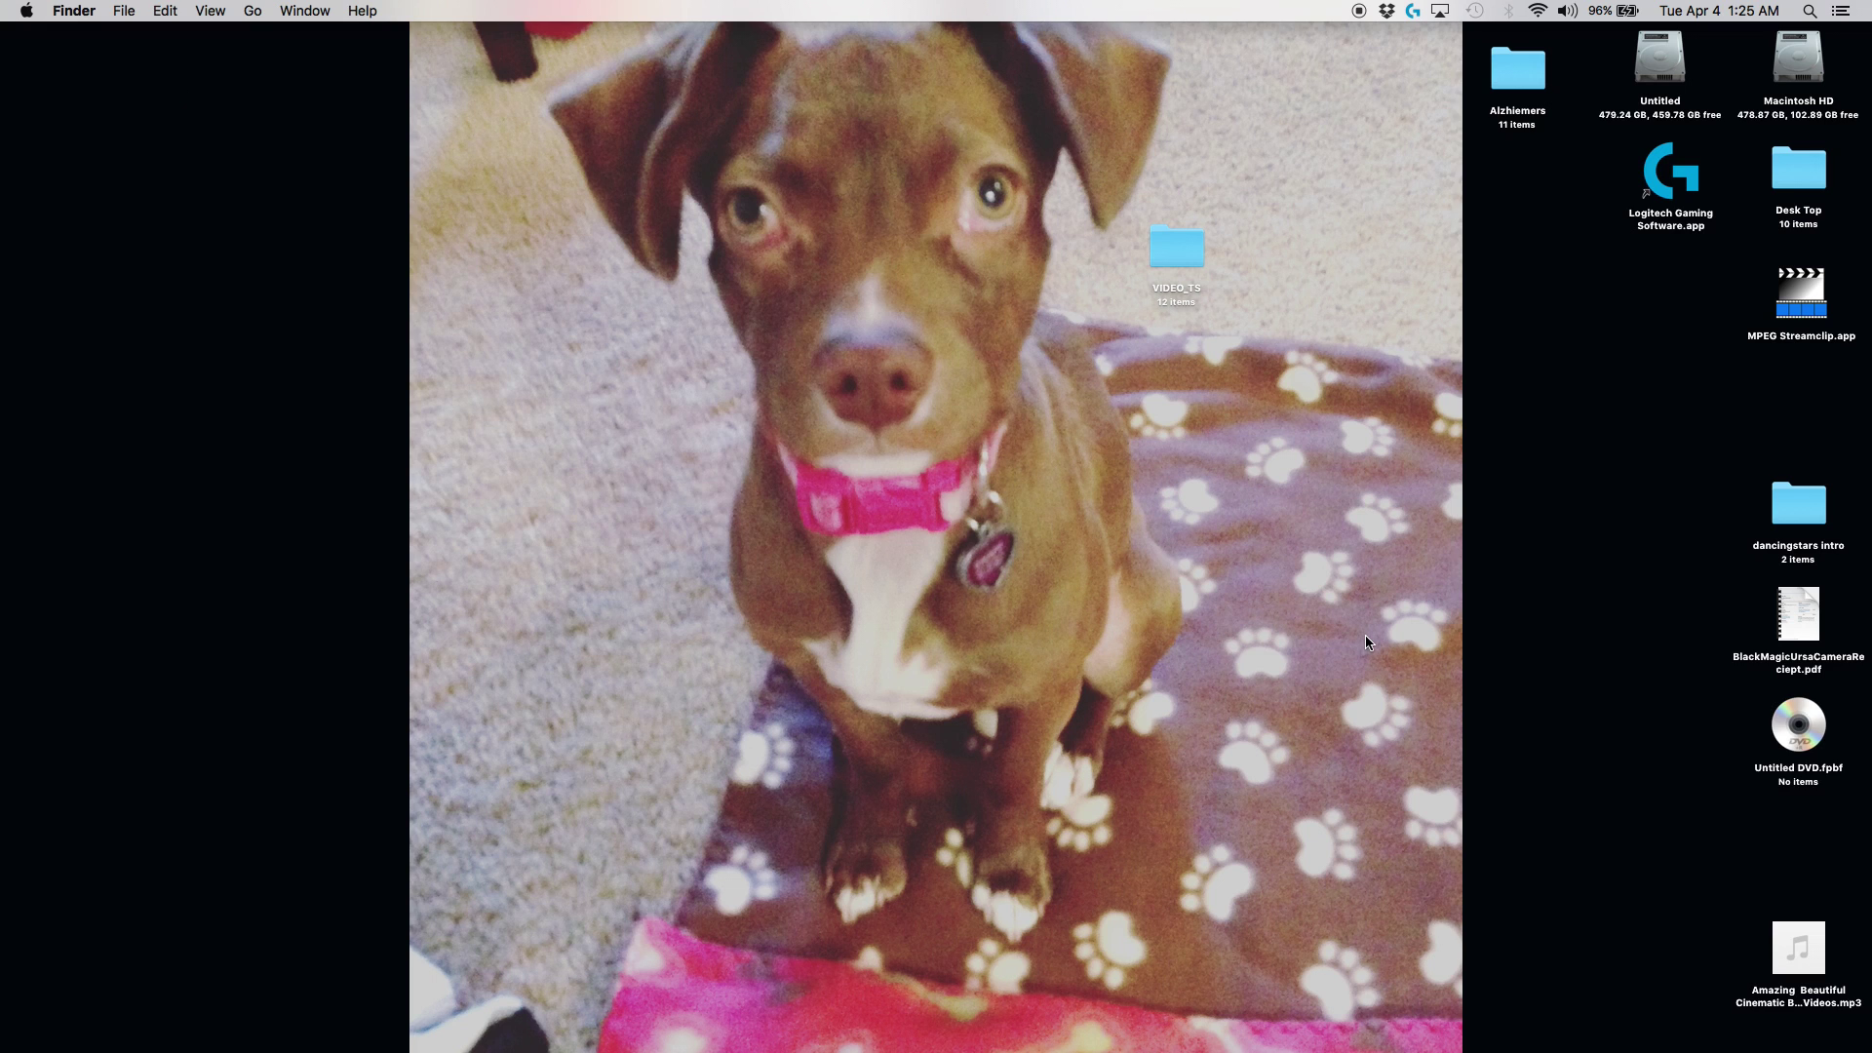
click(1818, 746)
Step: Copy VIDEO_TS onto Untitled DVD.fpbf and burn it as a disc named Demo
double_click(1819, 746)
drag(694, 195, 564, 327)
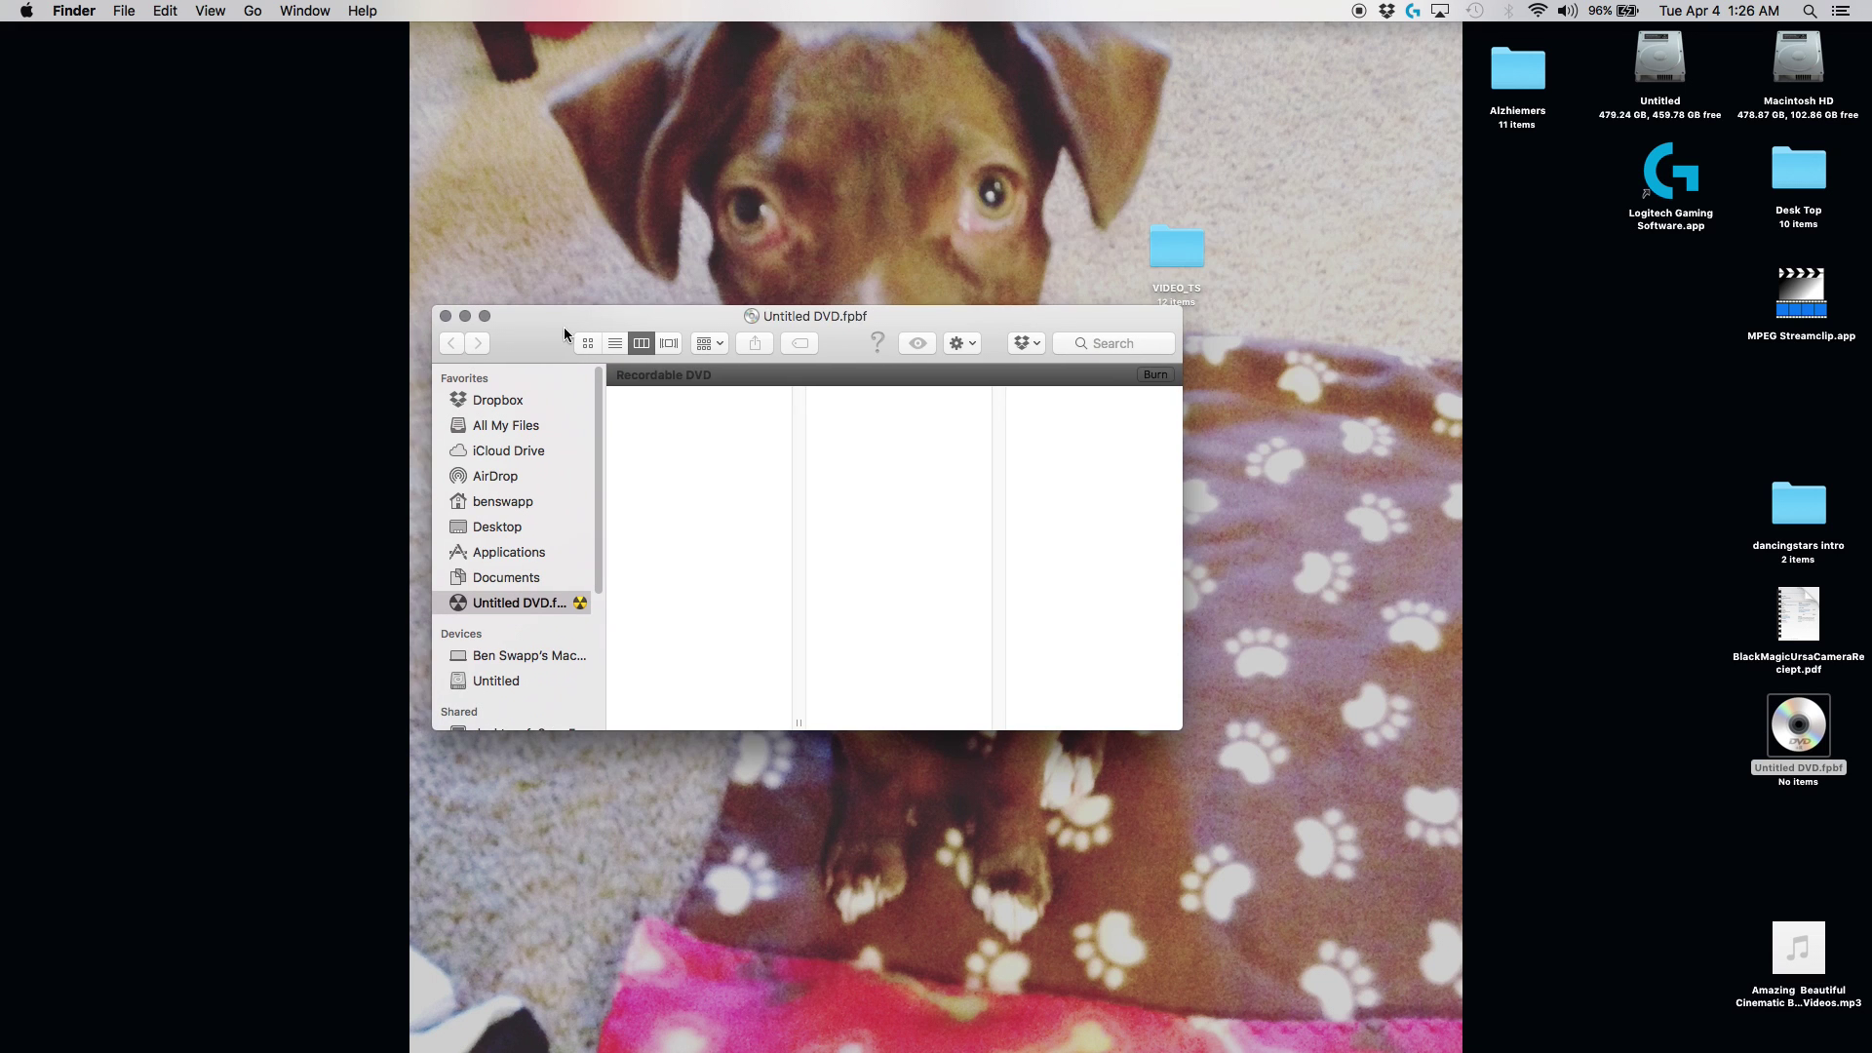
drag(1177, 249, 729, 430)
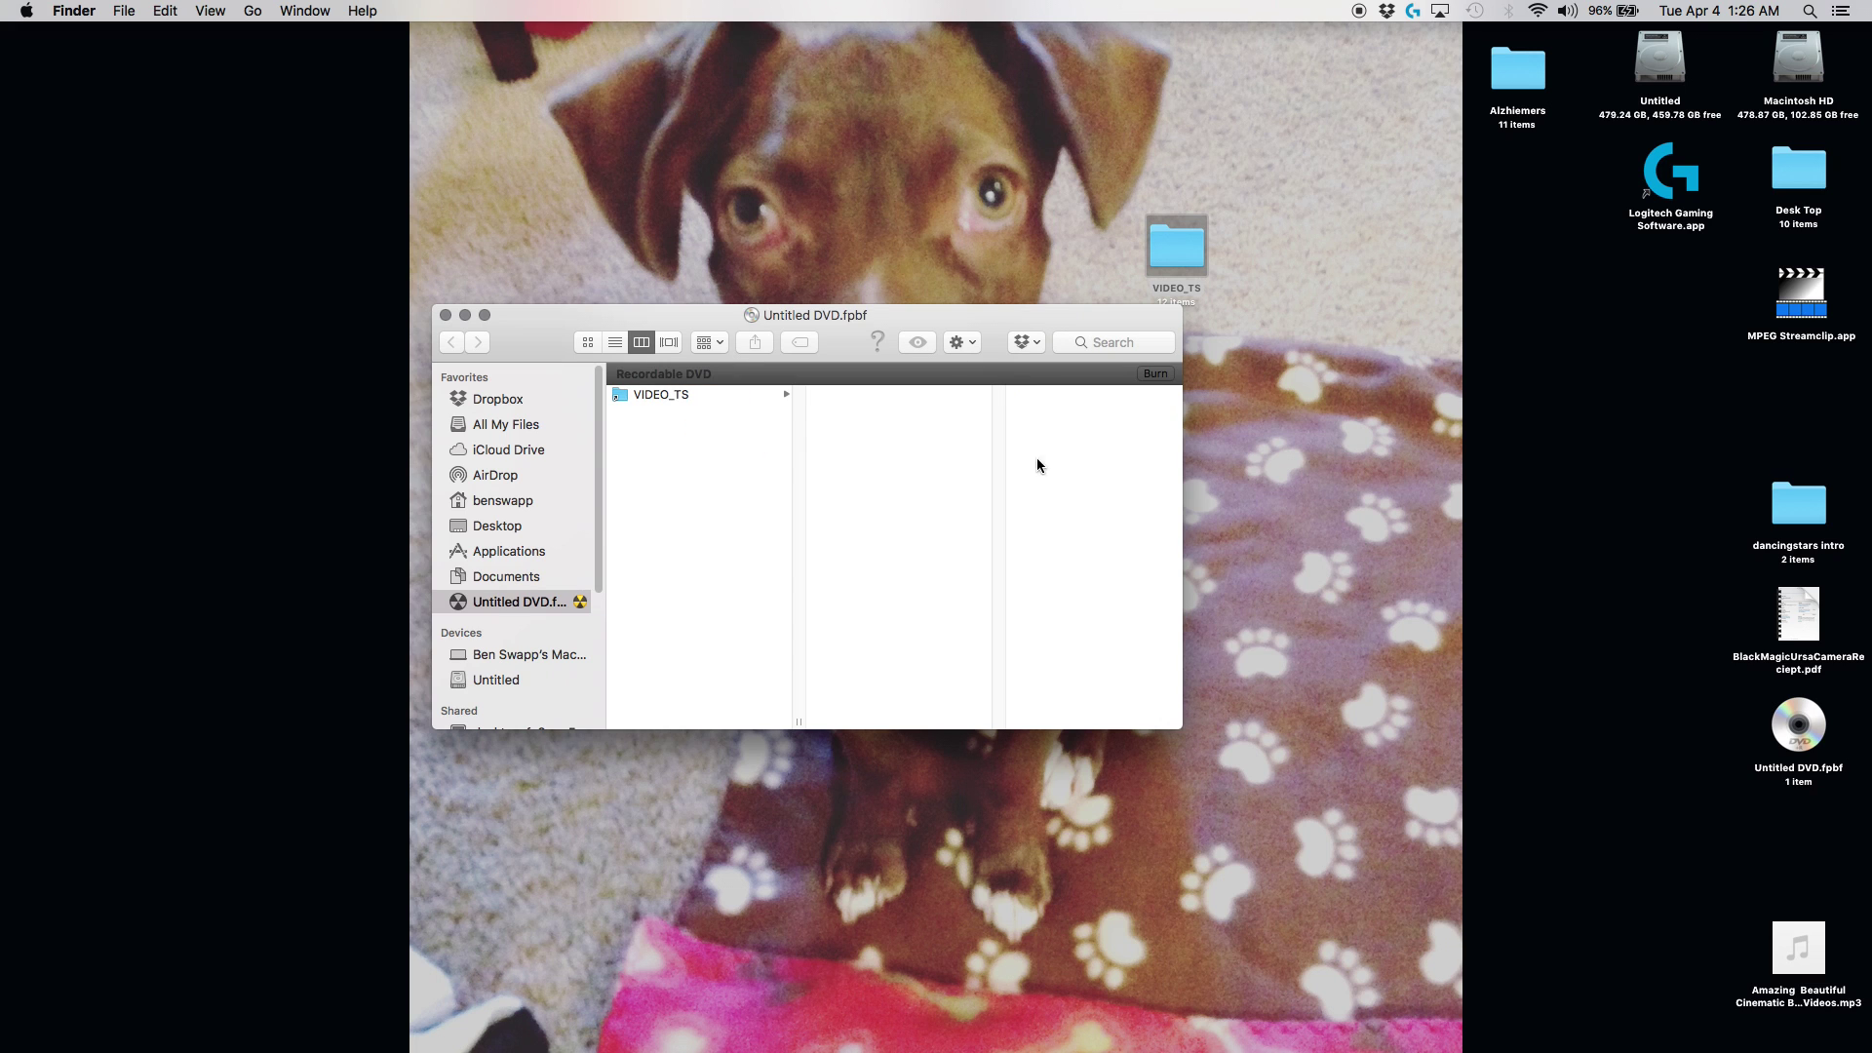
click(1160, 377)
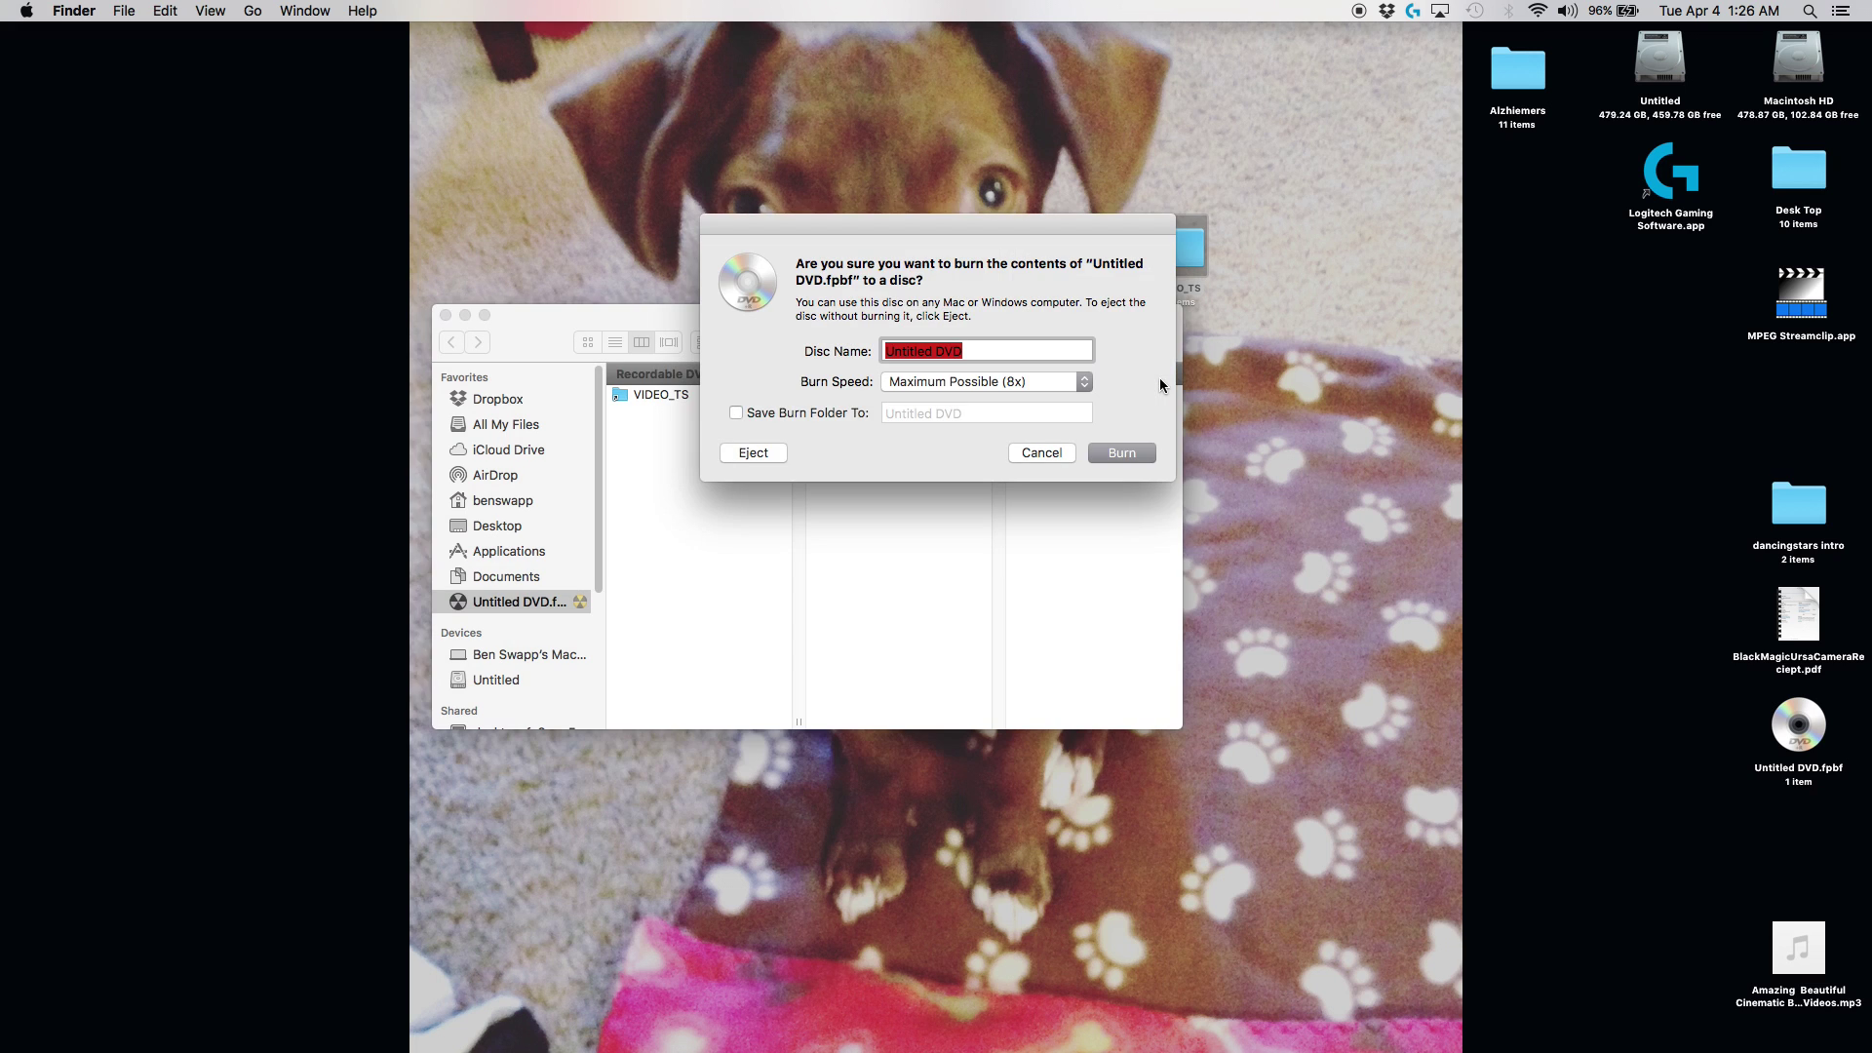
text(Demo)
key(Return)
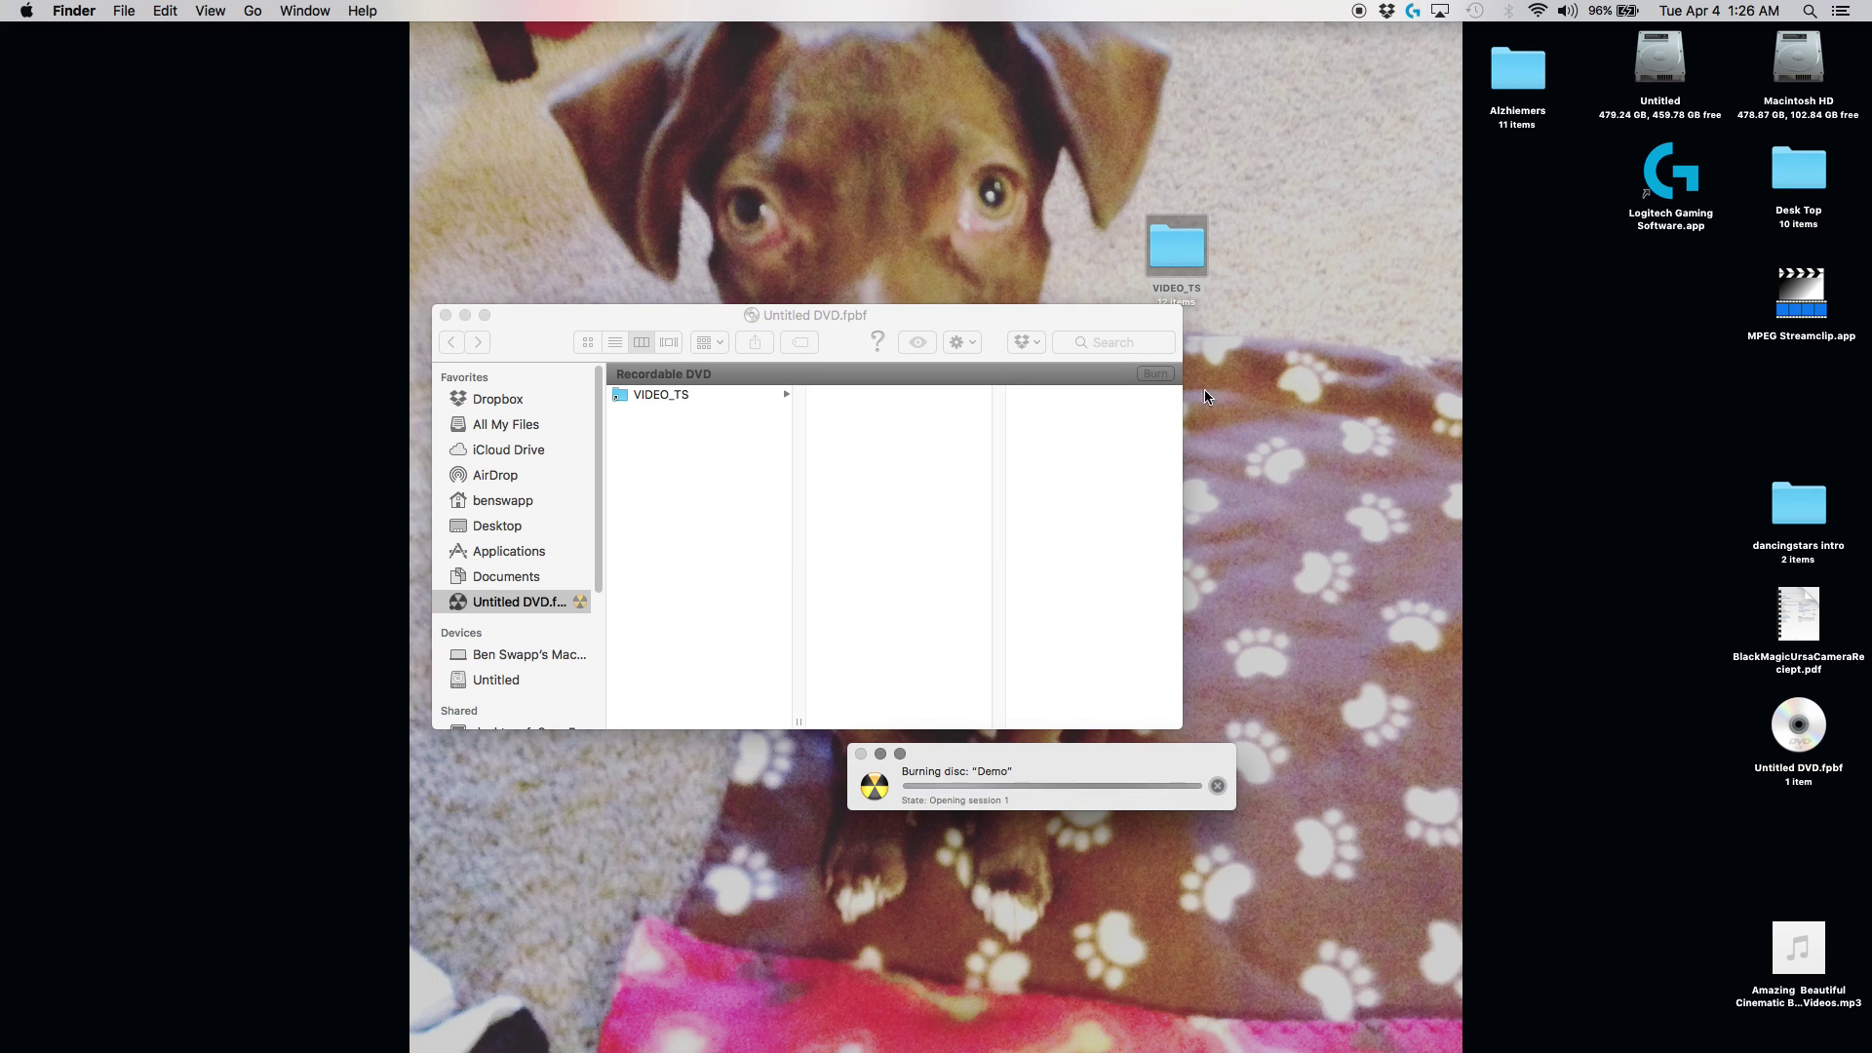